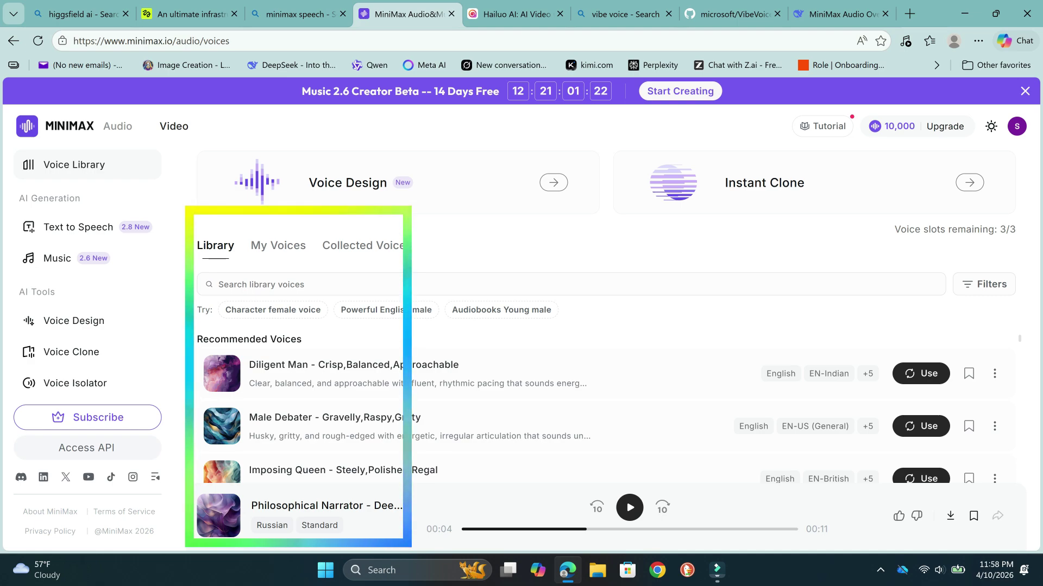
Step: Browse the Voice Library's recommended voices, the My Voices list and the Collected Voices list
scroll(326, 410, down, 5)
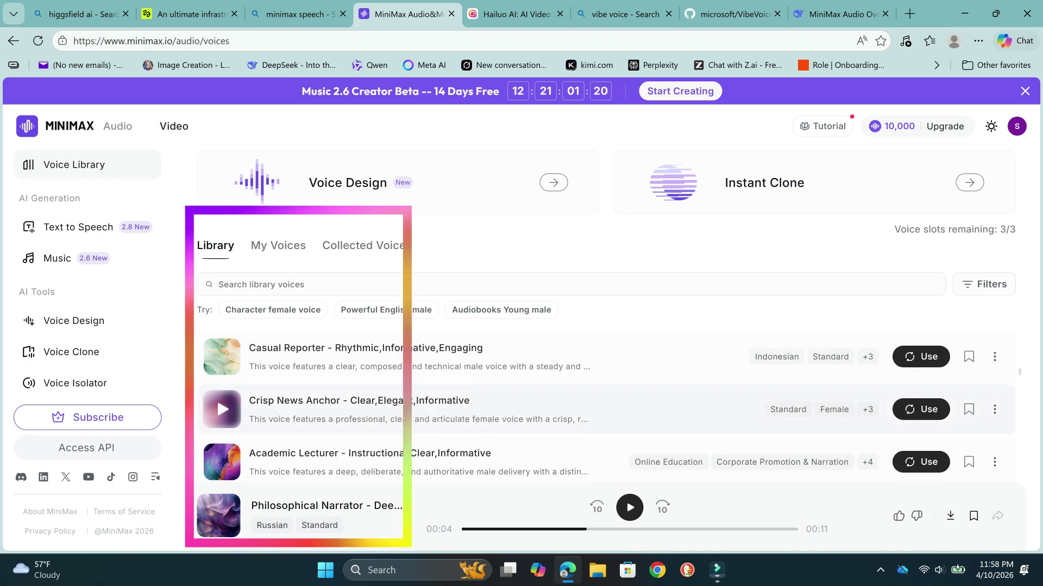
click(278, 246)
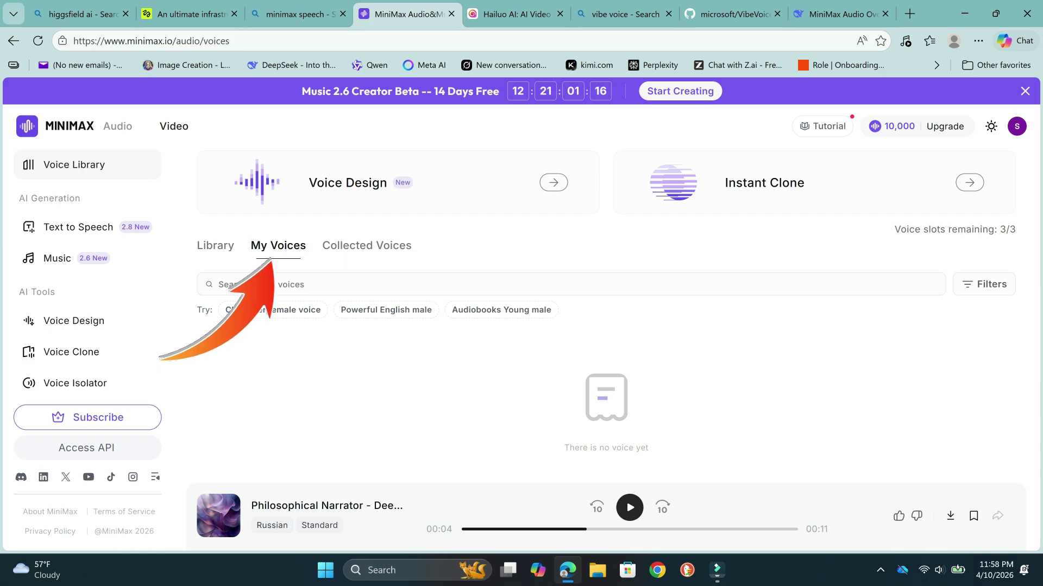
click(367, 246)
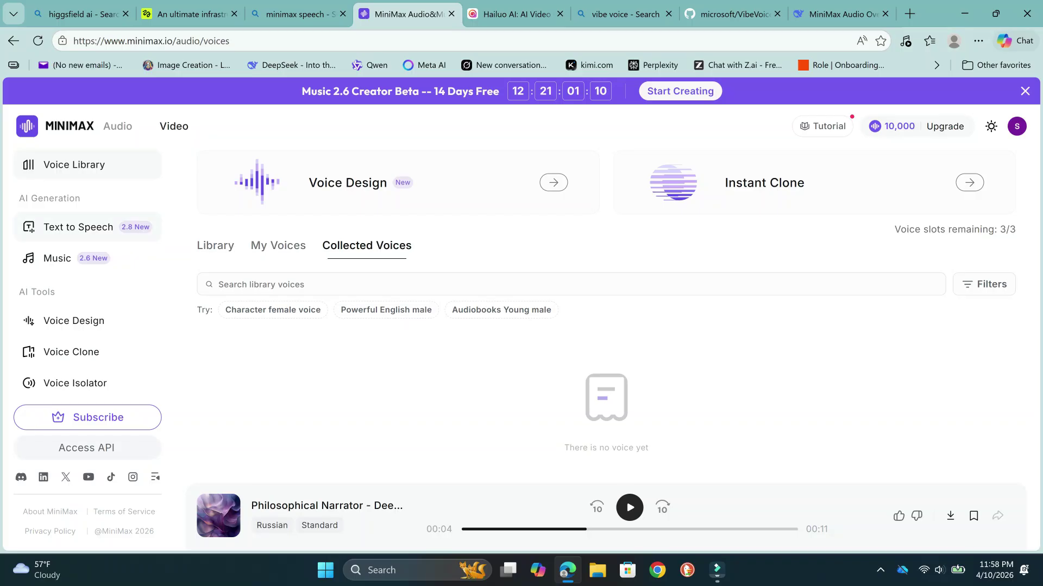
Step: In Text to Speech, enter the passage starting "The morning sun cast a warm golden glow" and ending "a peaceful day.", and download the generated speech as MP3
click(78, 227)
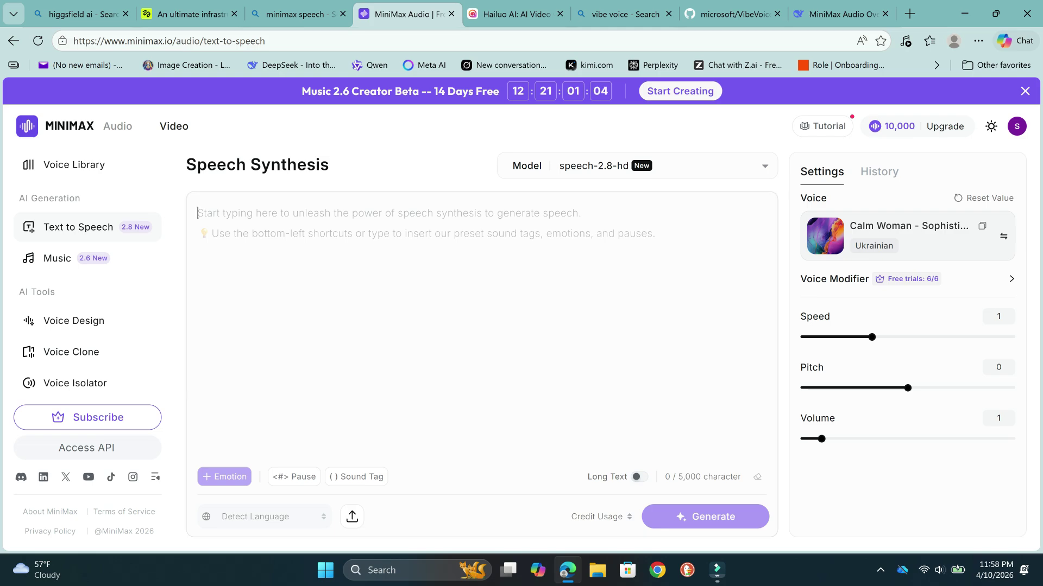
text(The morning sun cast a warm golden glow over the quiet neighborhood. Birds sang softly in the trees, and a gentle breeze carried the scent of fresh flowers through the air. It was the perfect start to a peaceful day)
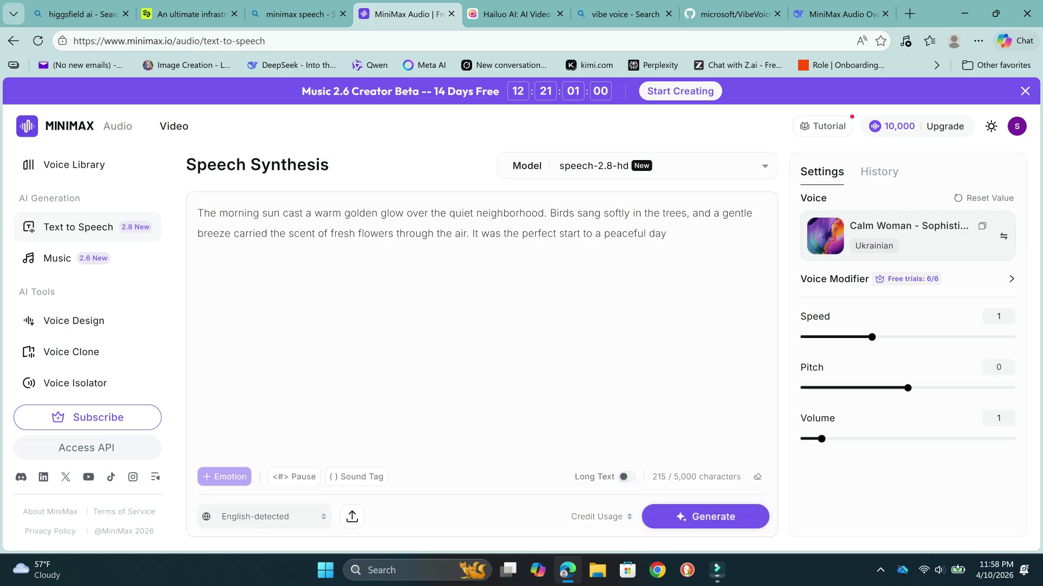
text(.)
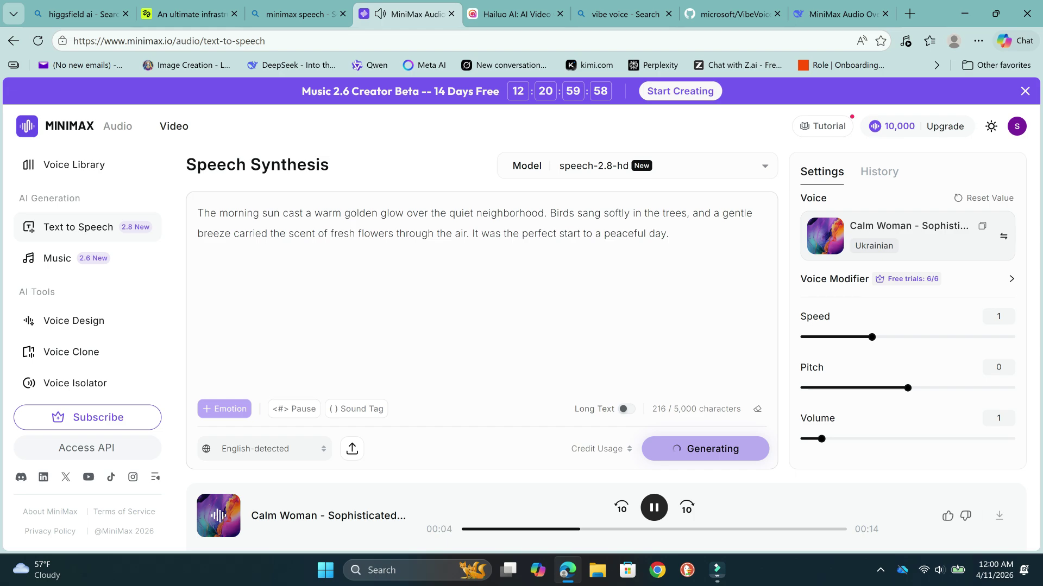
click(999, 515)
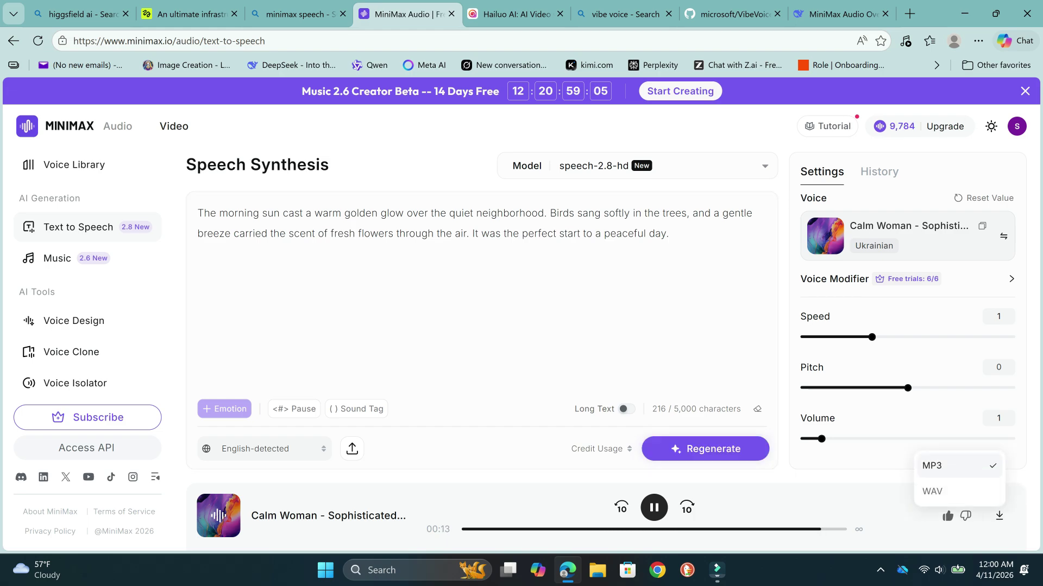
click(958, 466)
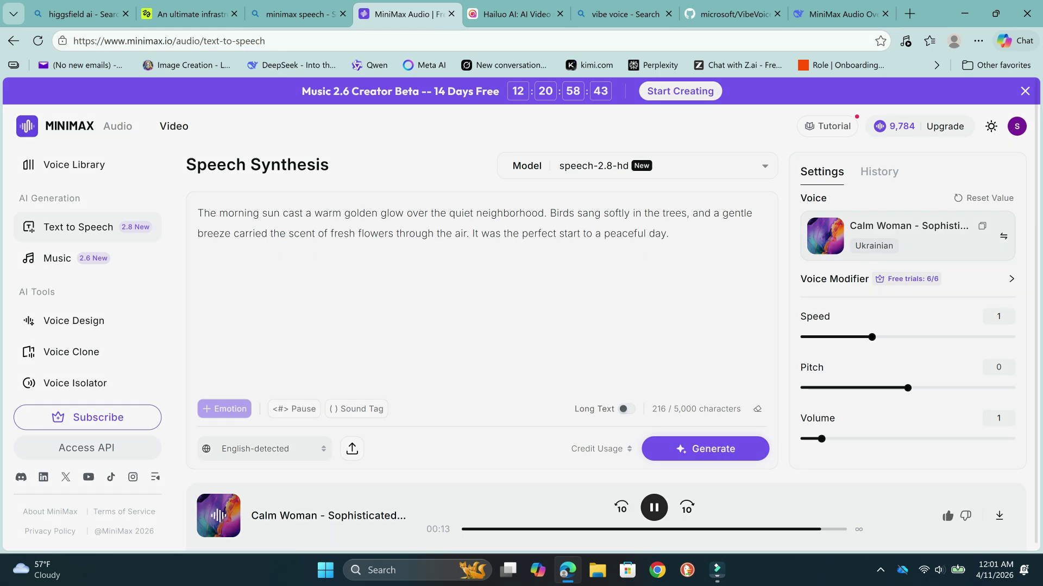
Step: Open the voice selection for the speech, browse the library including the Powerful English male suggestions, and search for "hindi"
click(1003, 236)
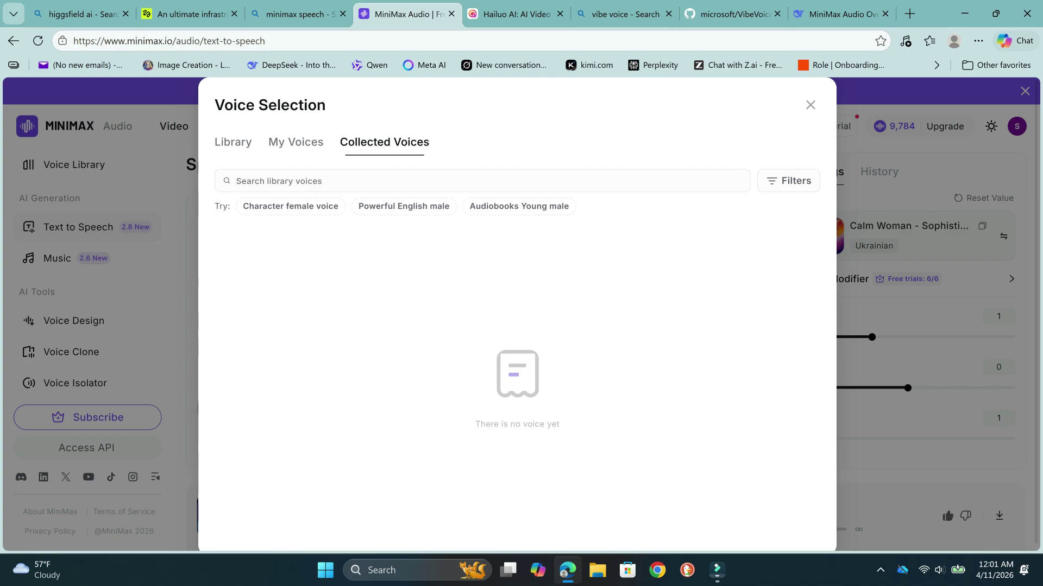
scroll(516, 380, down, 10)
scroll(239, 392, down, 10)
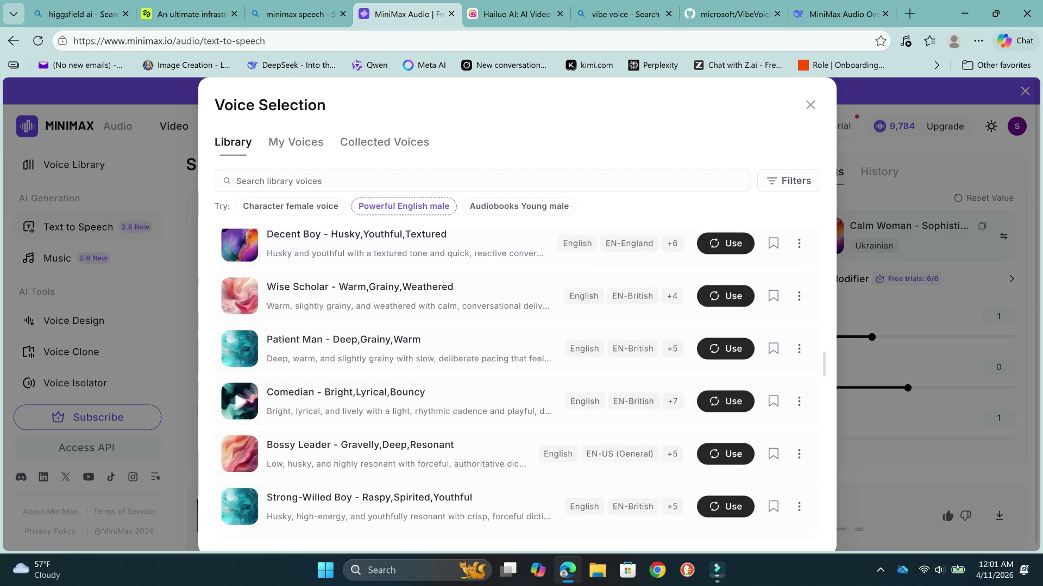
scroll(515, 392, down, 10)
click(434, 181)
text(hindi)
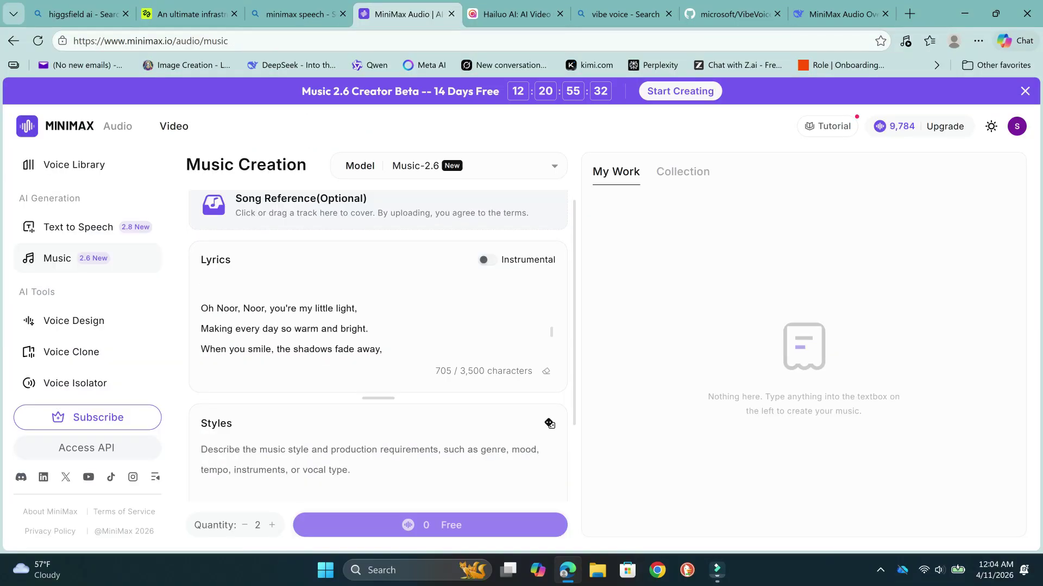
Step: Review the song lyrics to the end in Music Creation and add the Pop tag to the styles
scroll(378, 315, down, 1)
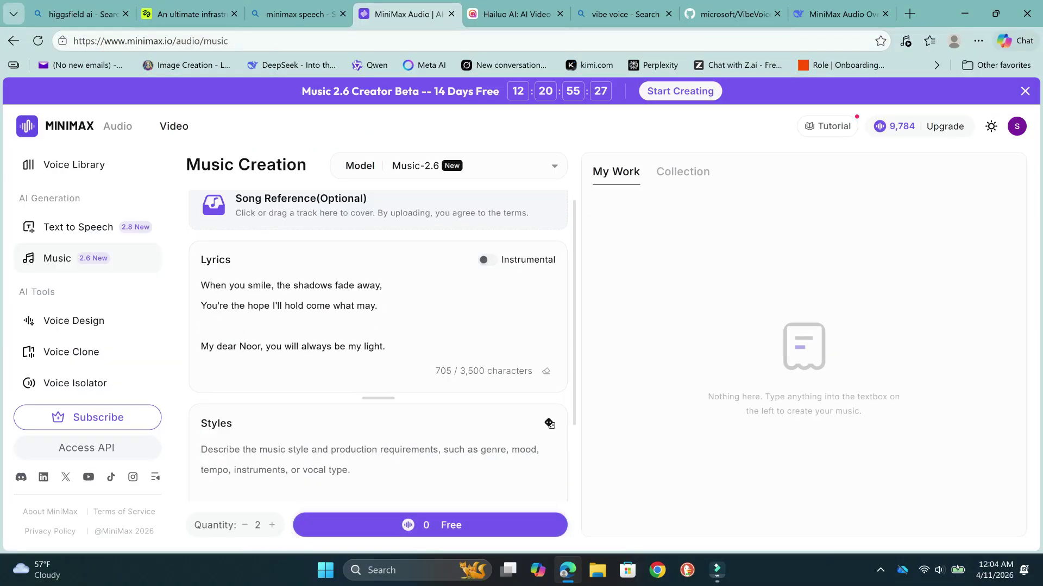
scroll(377, 345, down, 1)
scroll(377, 345, down, 2)
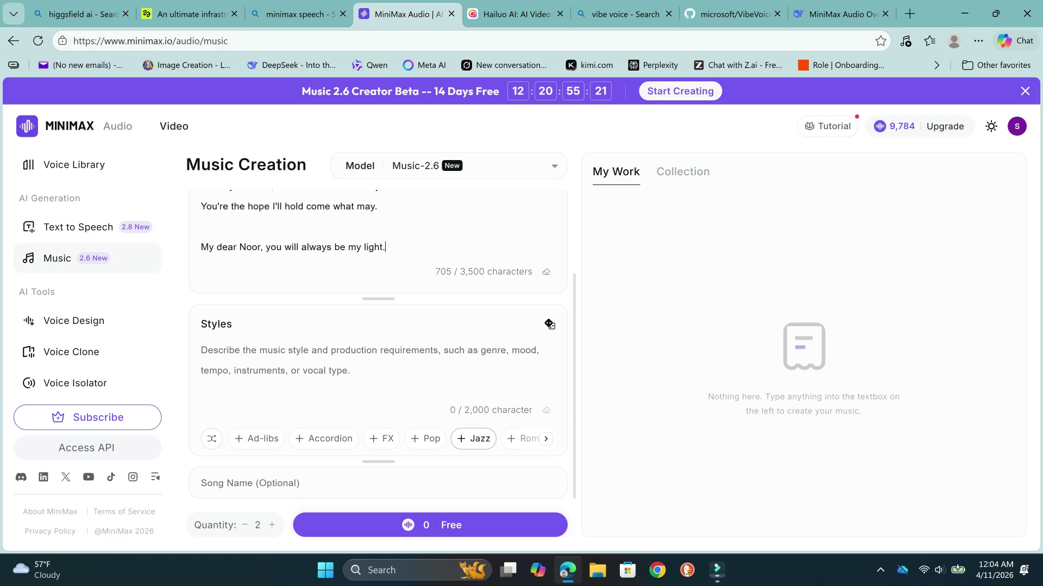
click(425, 439)
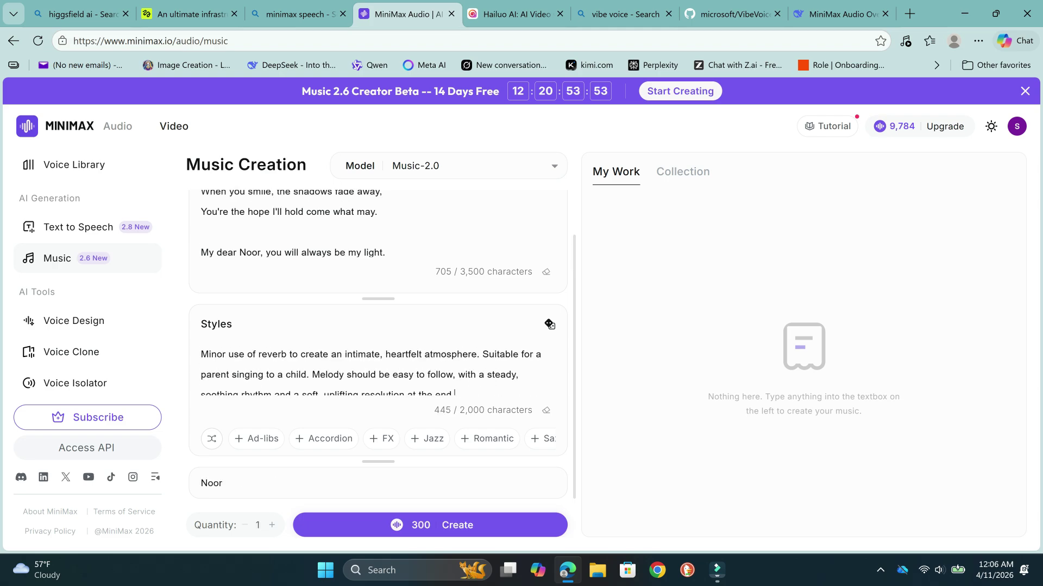
Step: Review the acoustic pop ballad style description, create one song with the Music-2.0 model, and download it
scroll(378, 370, up, 2)
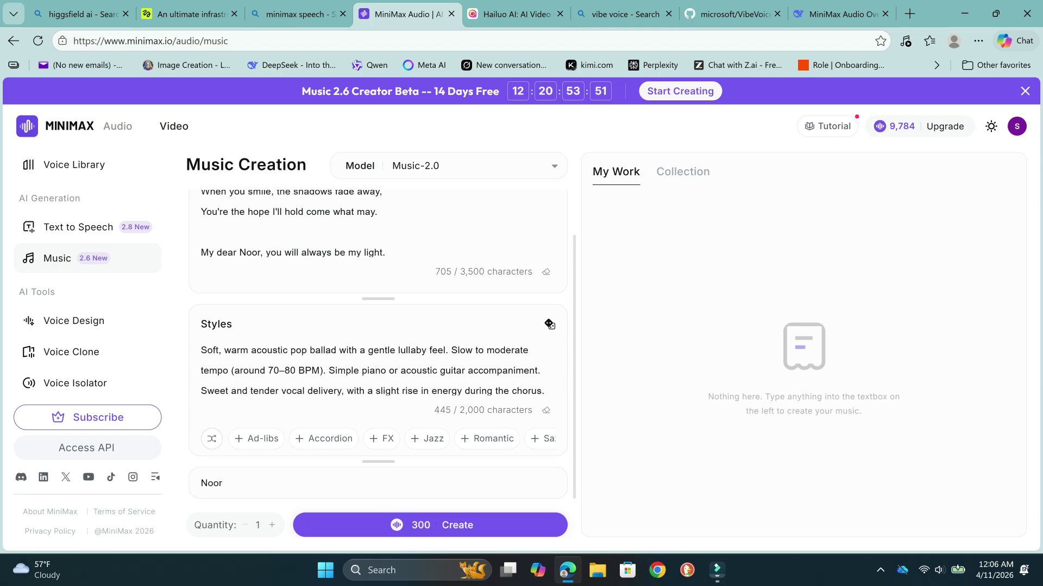
scroll(378, 370, down, 2)
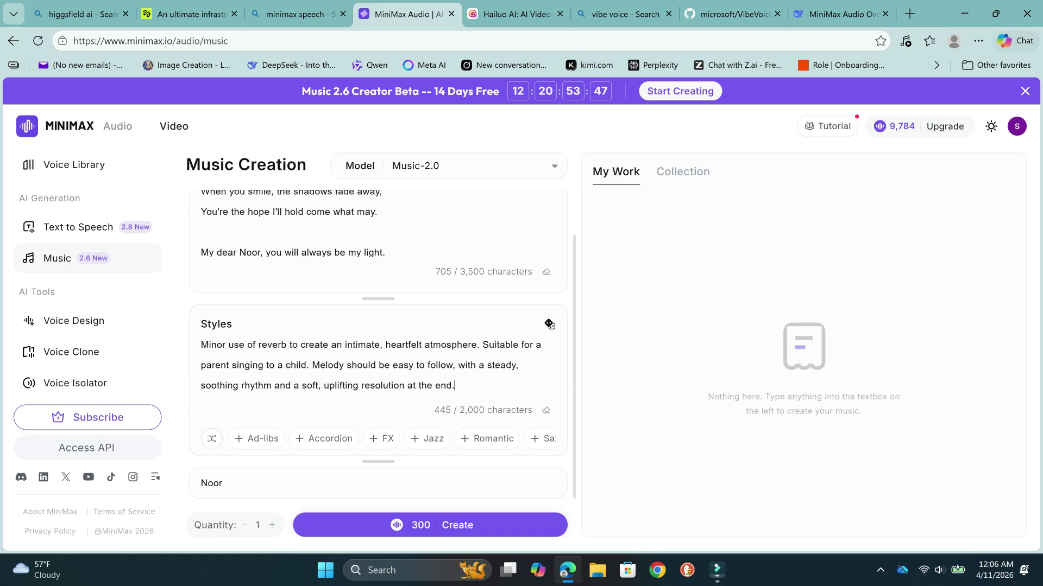
click(430, 525)
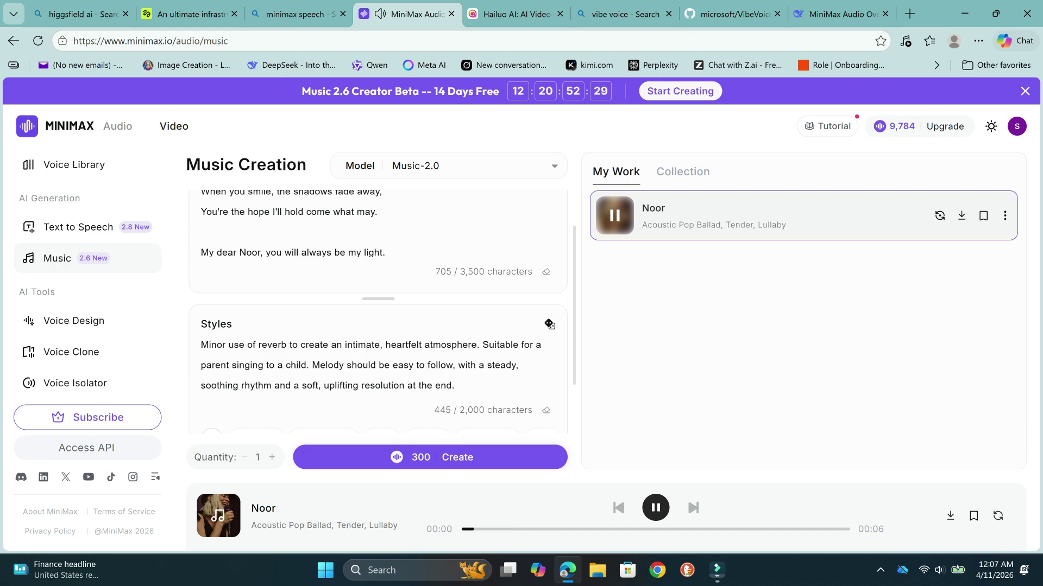
click(961, 215)
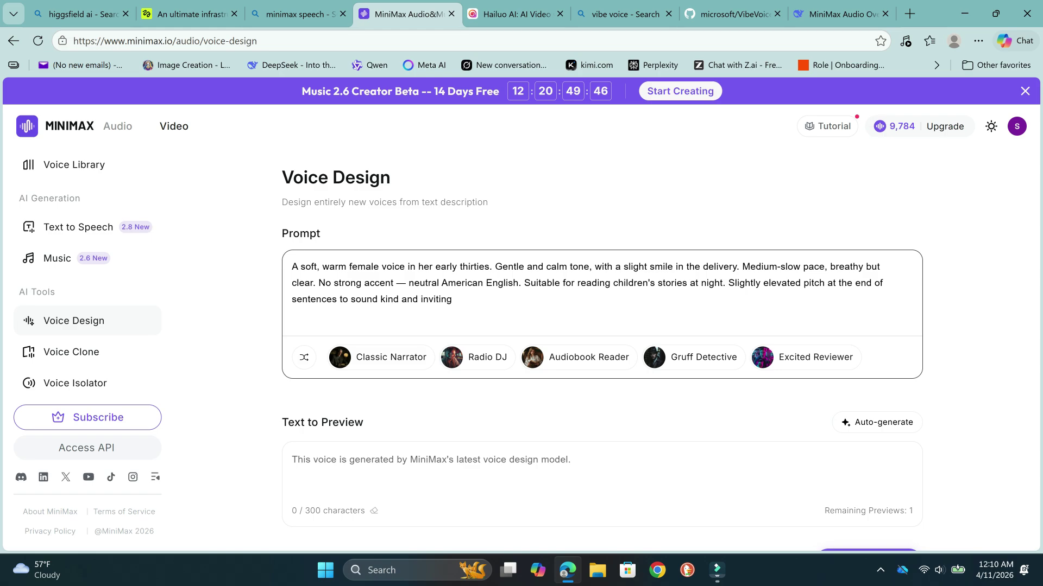
Step: Preview Voice 2 and Voice 3 among the generated voice designs and select Voice 3 for registration
scroll(602, 348, down, 1)
scroll(603, 348, down, 1)
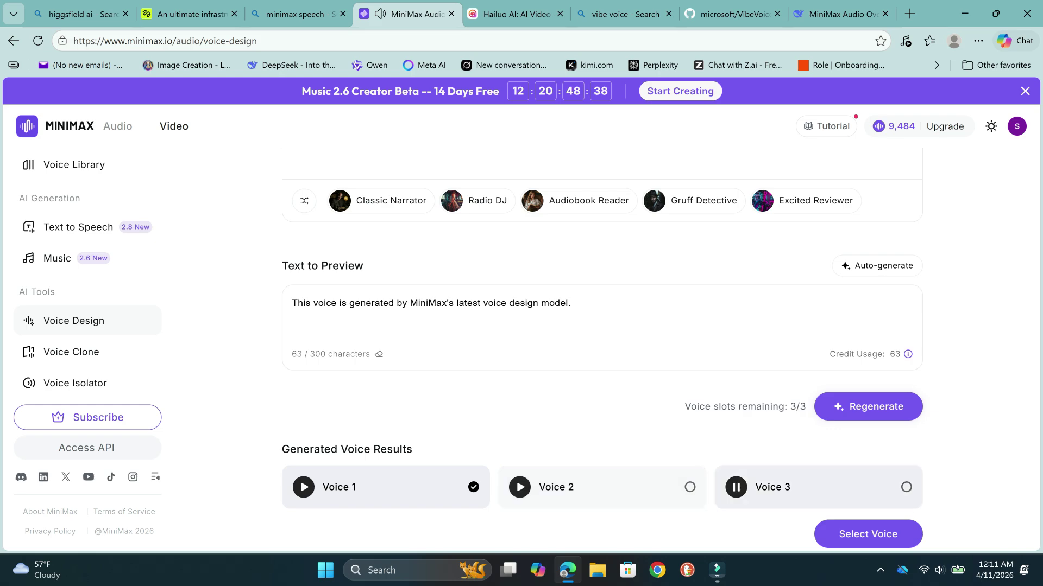
scroll(602, 348, down, 1)
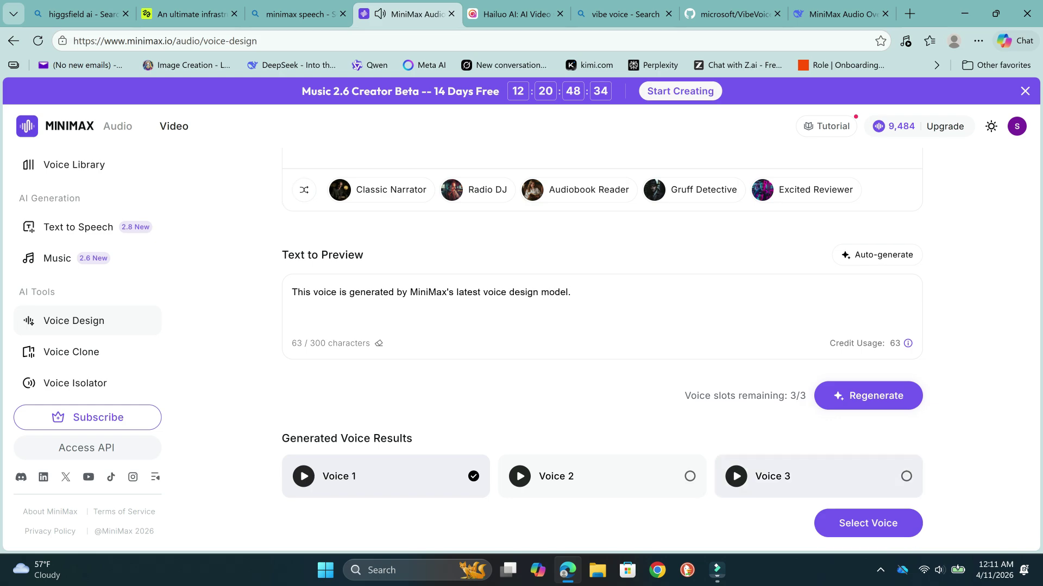
click(906, 477)
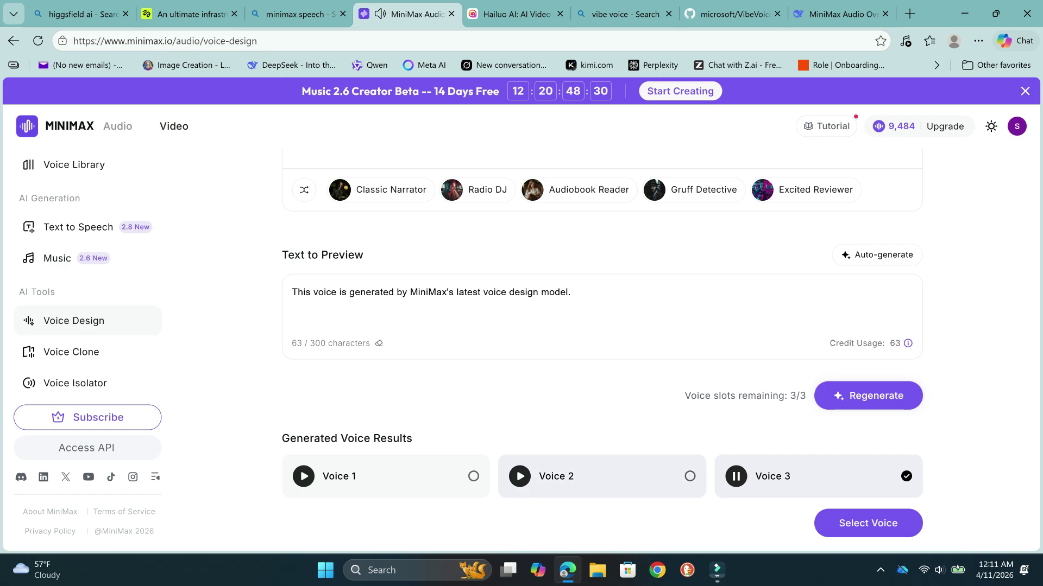
click(520, 476)
click(735, 477)
click(868, 524)
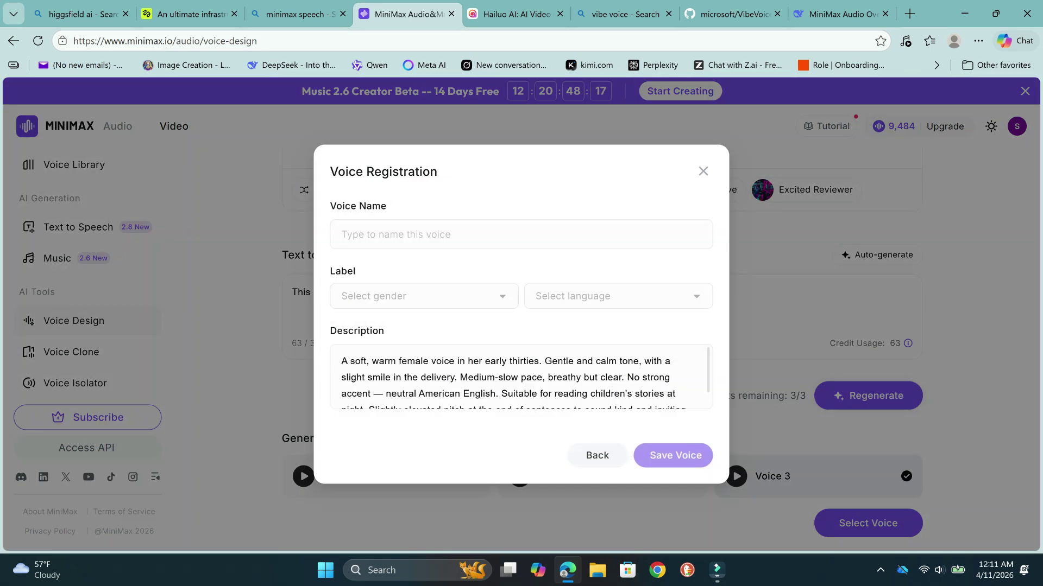
Step: Register the designed voice with a voice name and the labels Female and English, save it, and download its audio sample
text(Noor)
click(424, 297)
click(423, 326)
click(618, 297)
click(549, 326)
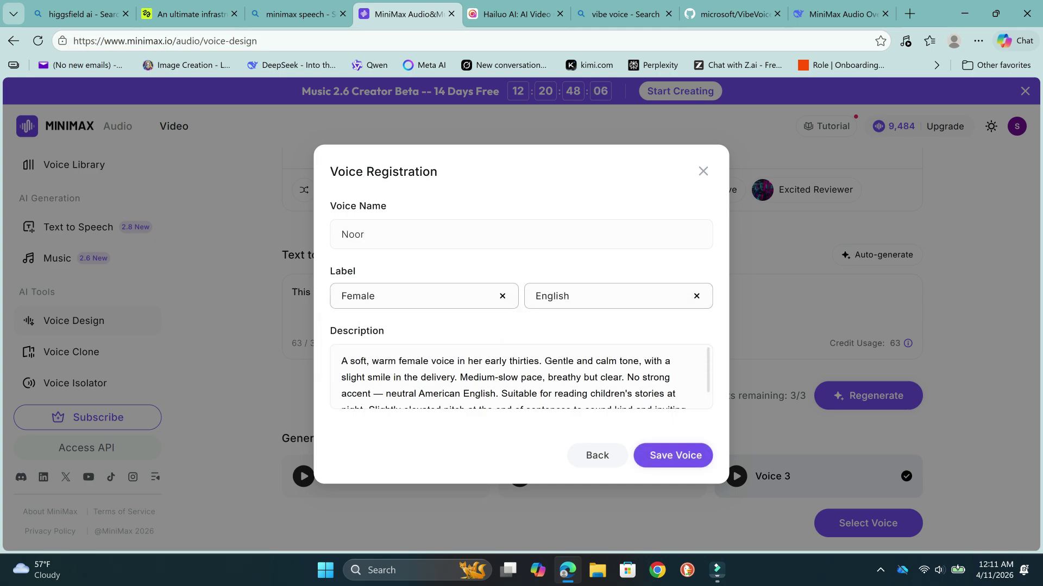
click(673, 455)
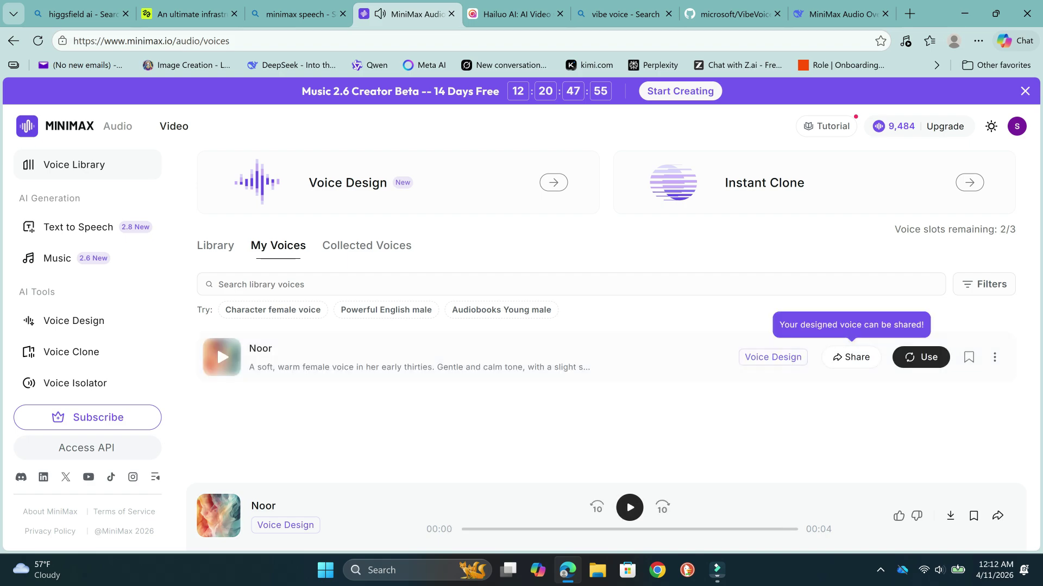
click(950, 516)
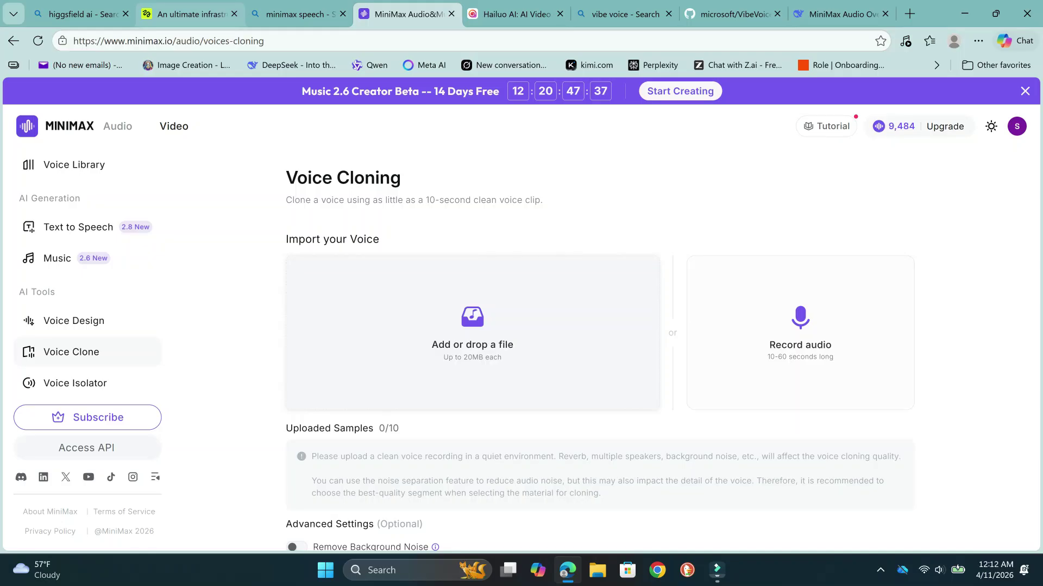
Step: Generate a cloned voice from the recorded sample with background noise removal on and the English preview text
mouse_move(190, 14)
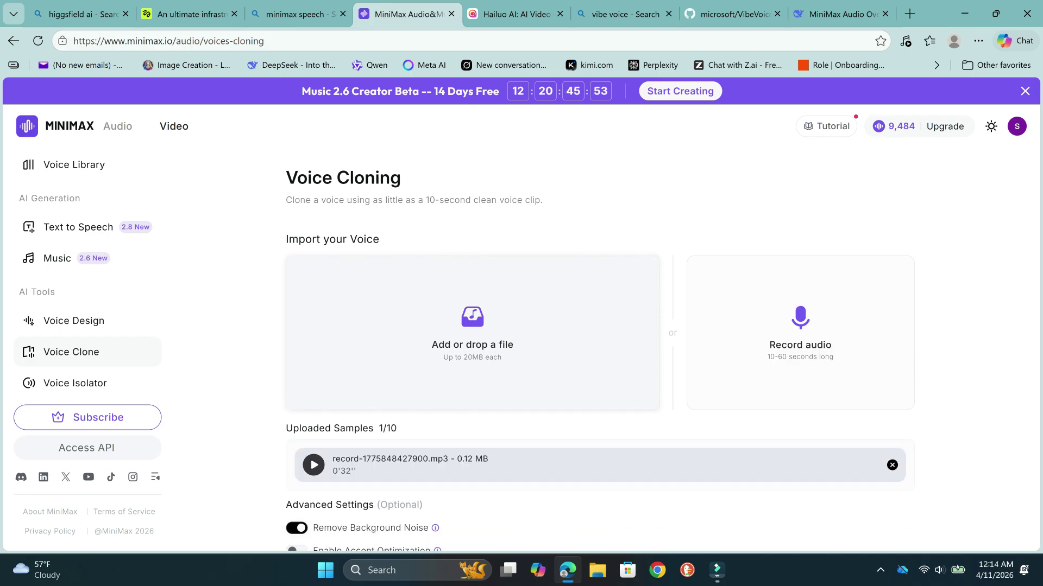
scroll(597, 353, down, 4)
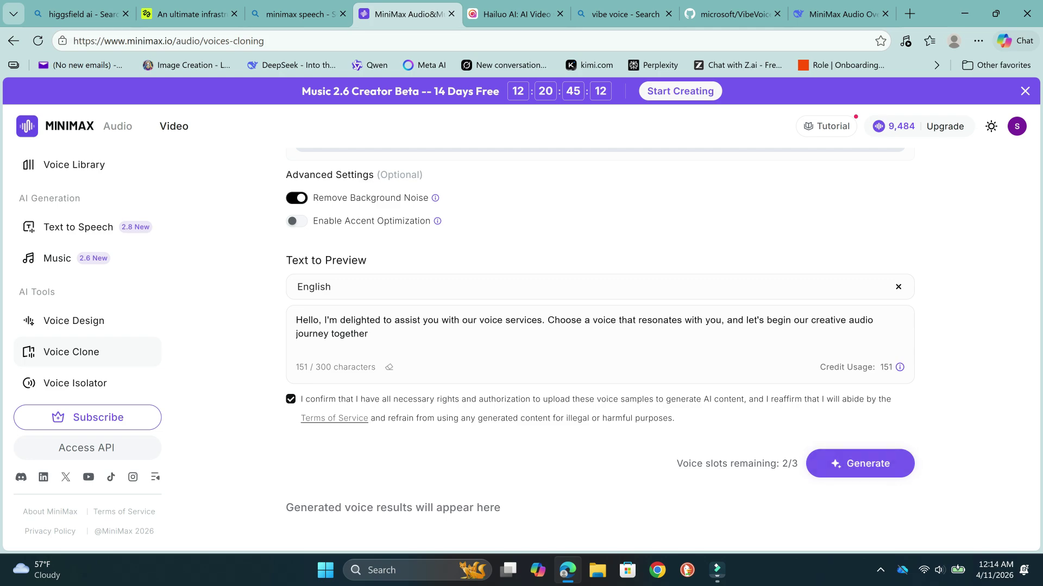
click(860, 463)
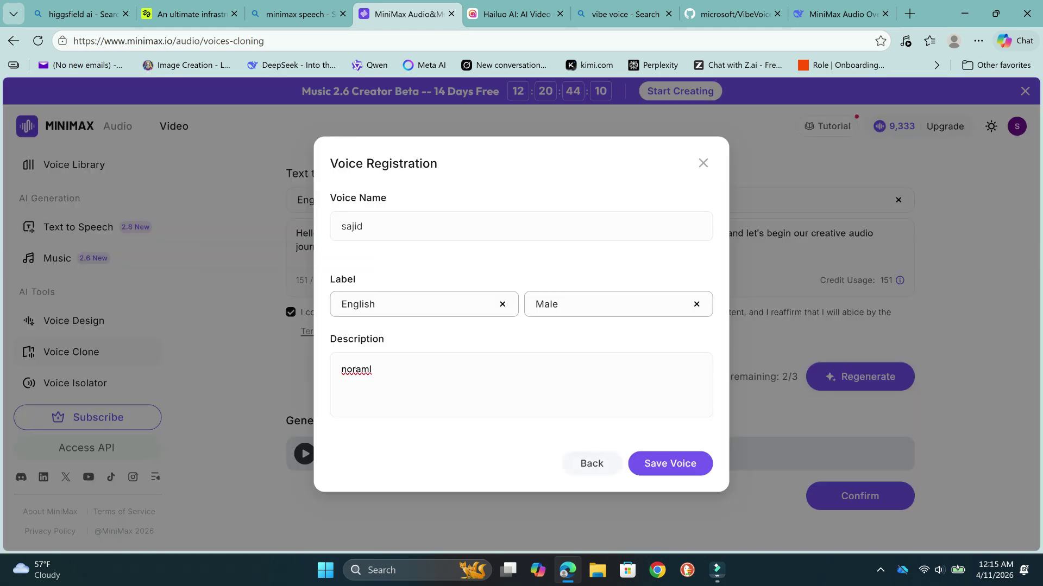
Step: Replace the cloned voice's description with "Normal Narration" and save the voice
key(BackSpace)
key(BackSpace)
key(BackSpace)
key(BackSpace)
key(BackSpace)
key(BackSpace)
text(Normal Narration)
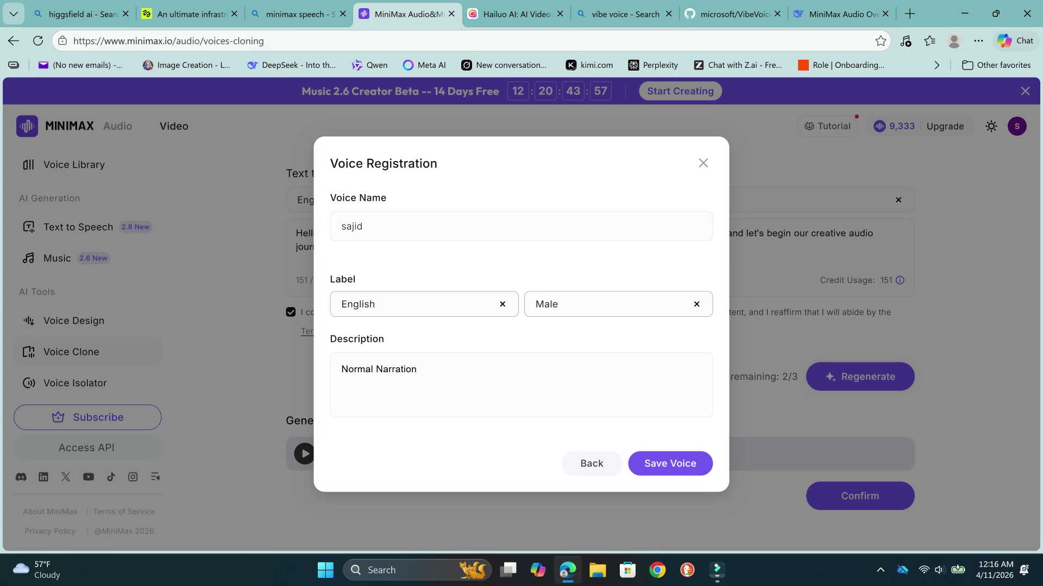
click(670, 464)
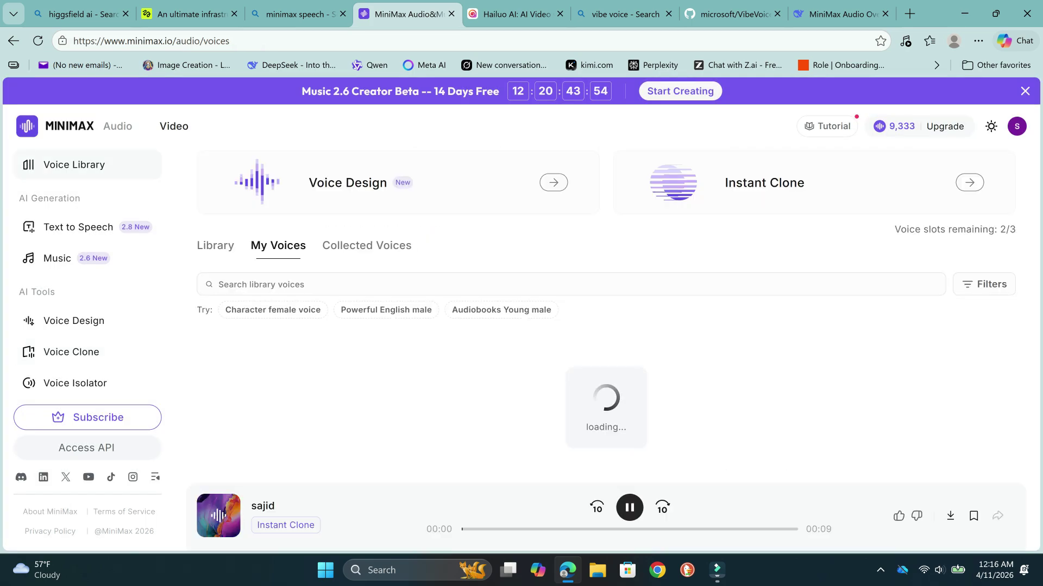